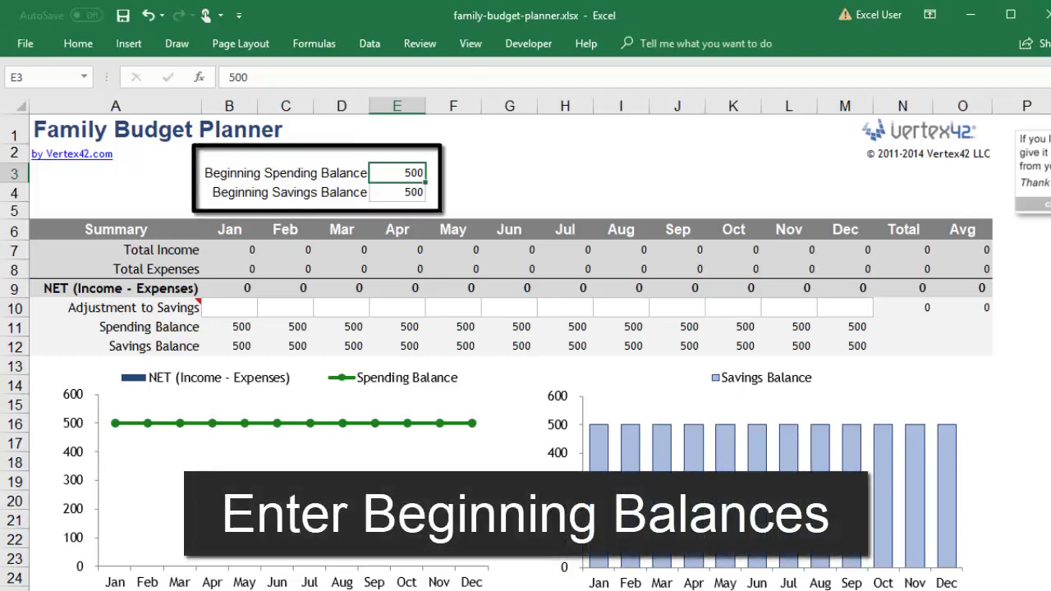
- Set the Beginning Spending Balance to 150 and the Beginning Savings Balance to 200
text(150)
key(Return)
text(200)
key(ctrl+Return)
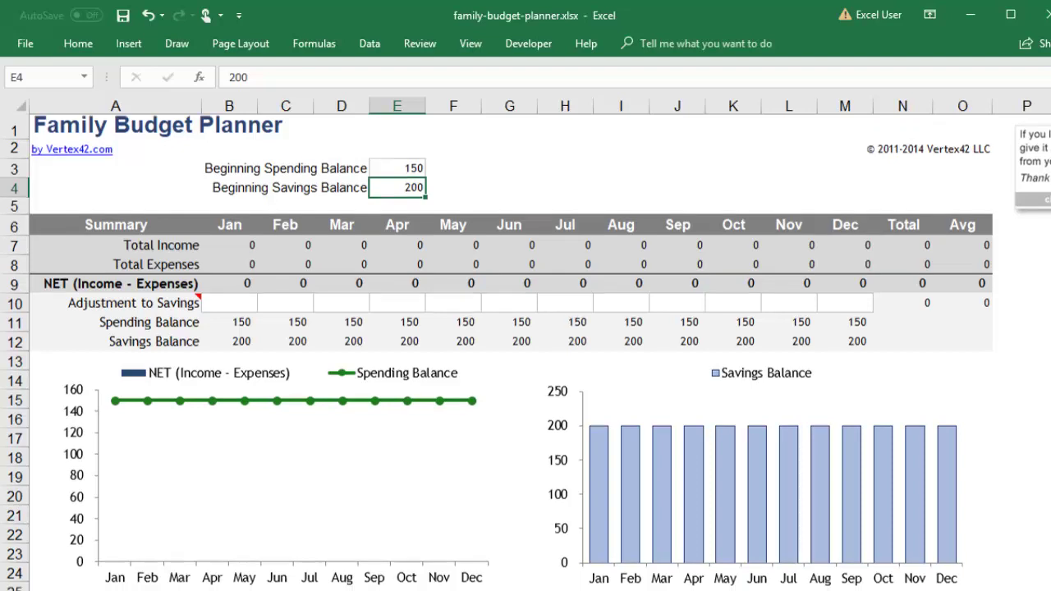
- Enter 3100 as January Wages & Tips income and copy it across all months through December
scroll(398, 205, down, 4)
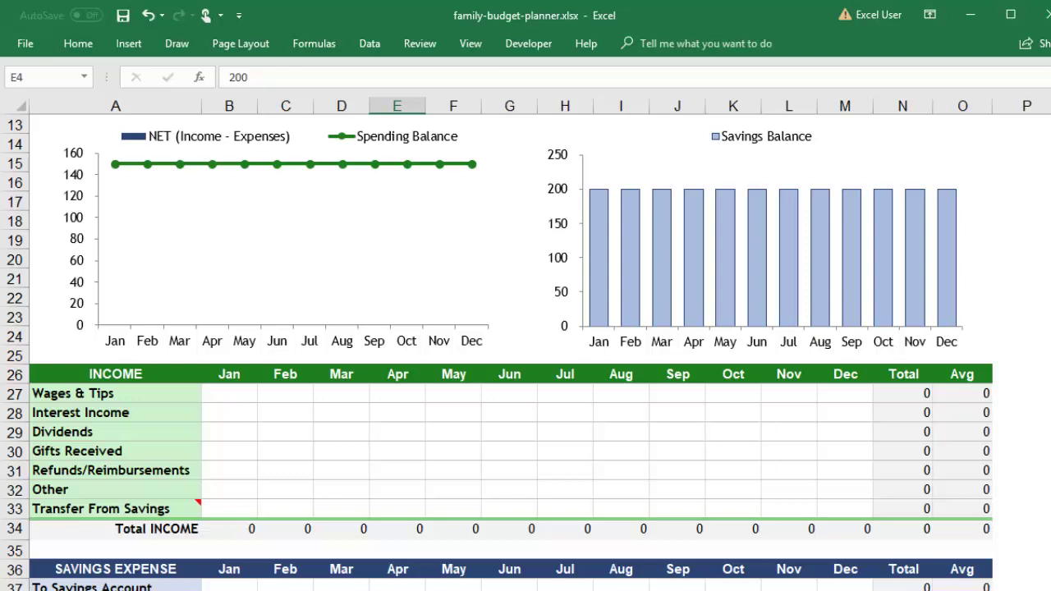
click(229, 393)
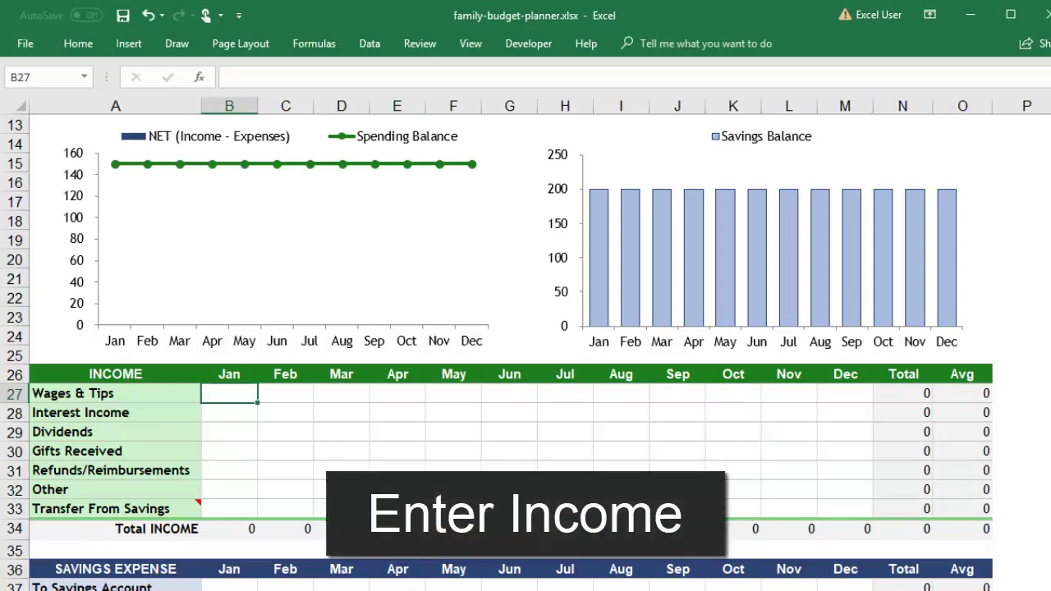
text(3100)
key(Return)
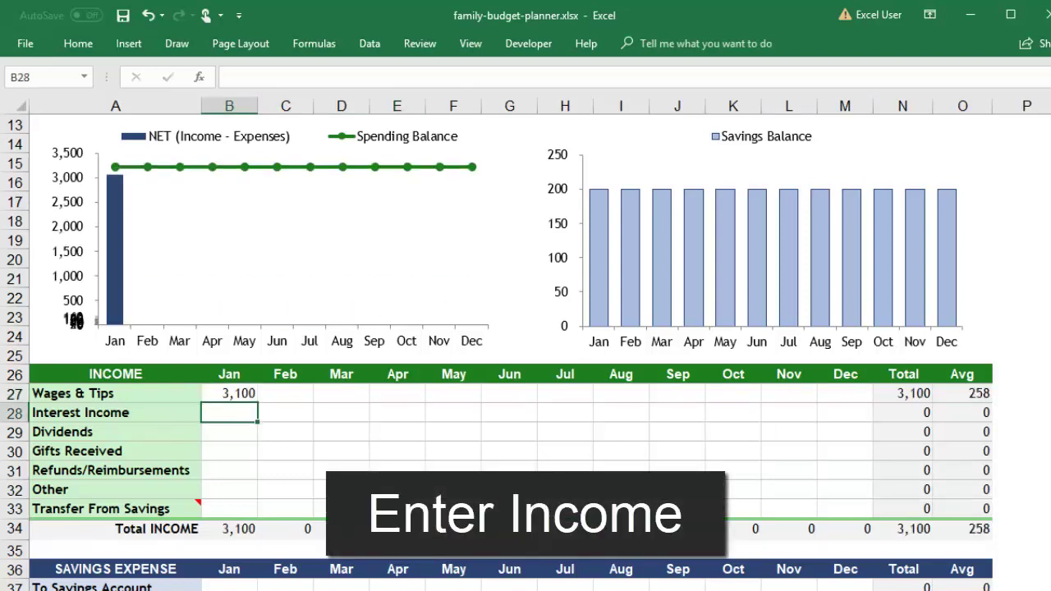
click(229, 393)
key(ctrl+c)
shift+click(844, 393)
key(ctrl+v)
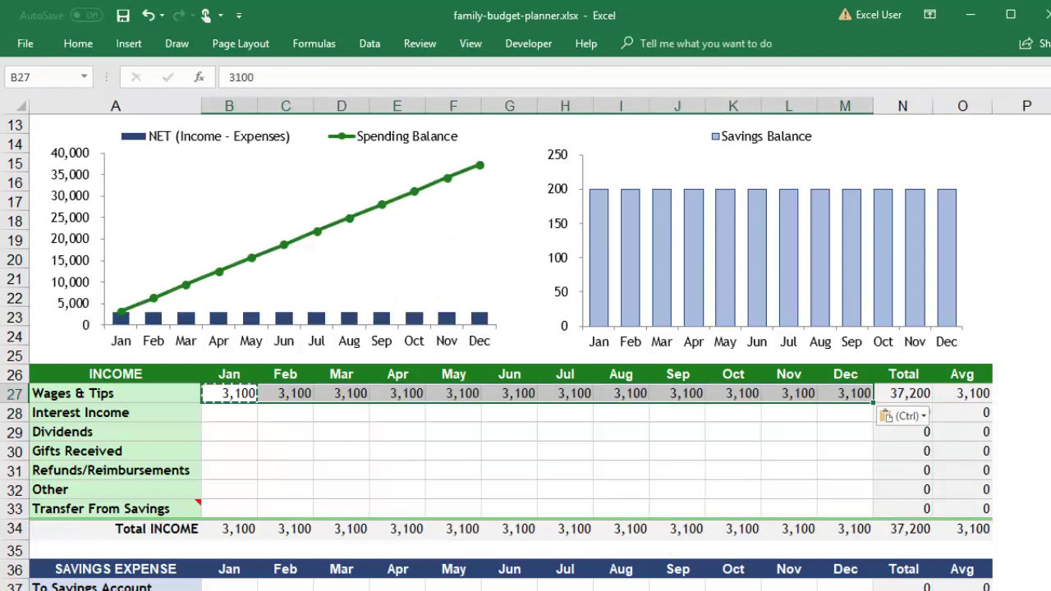
- Rename the Interest Income category to Seasonal Job and enter 420 for January, October, November and December
click(115, 412)
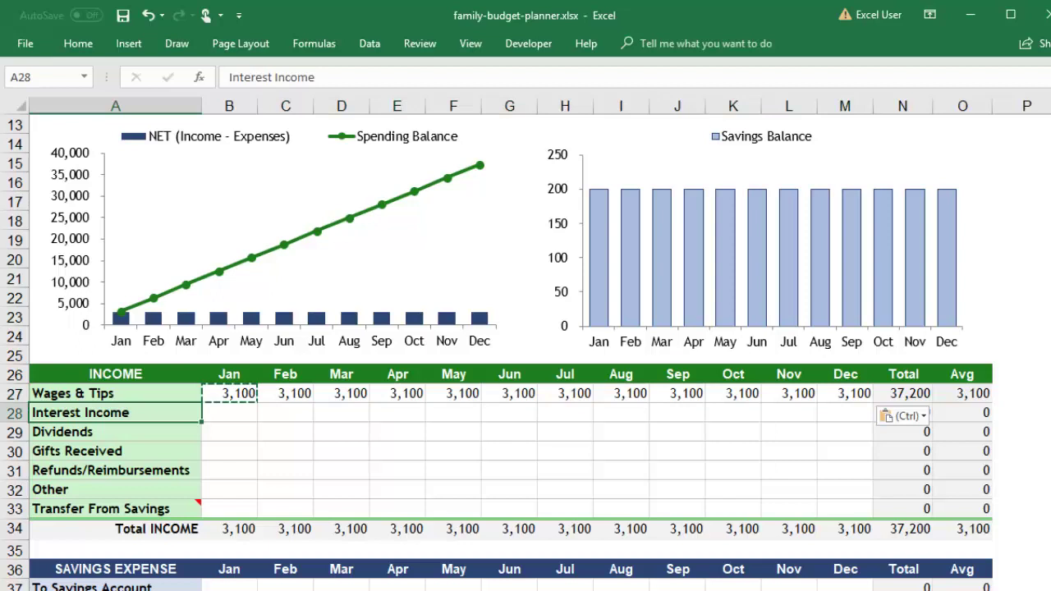
text(Seasonal Job)
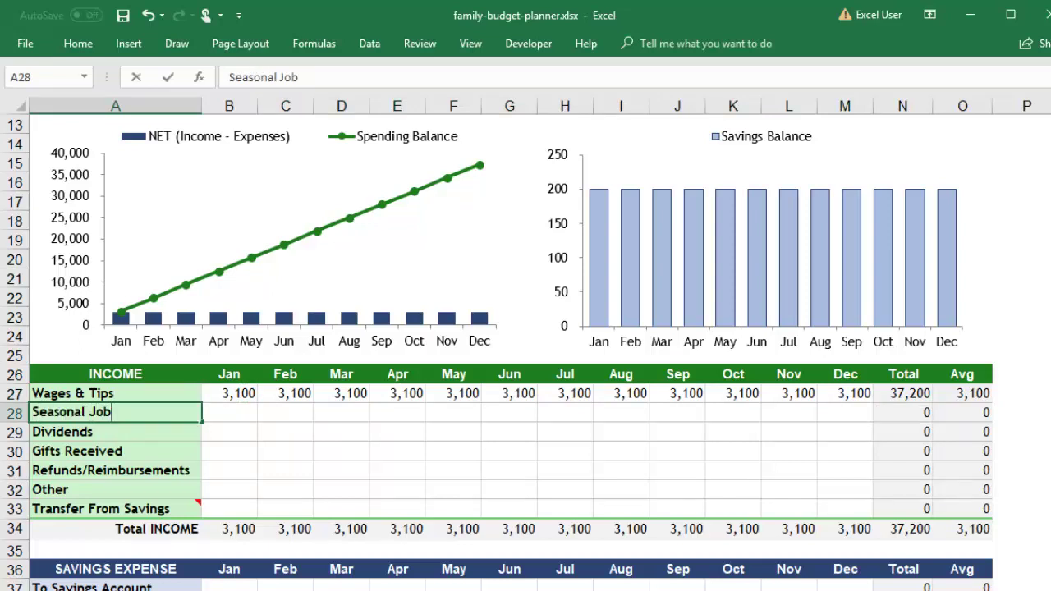
key(Tab)
text(420)
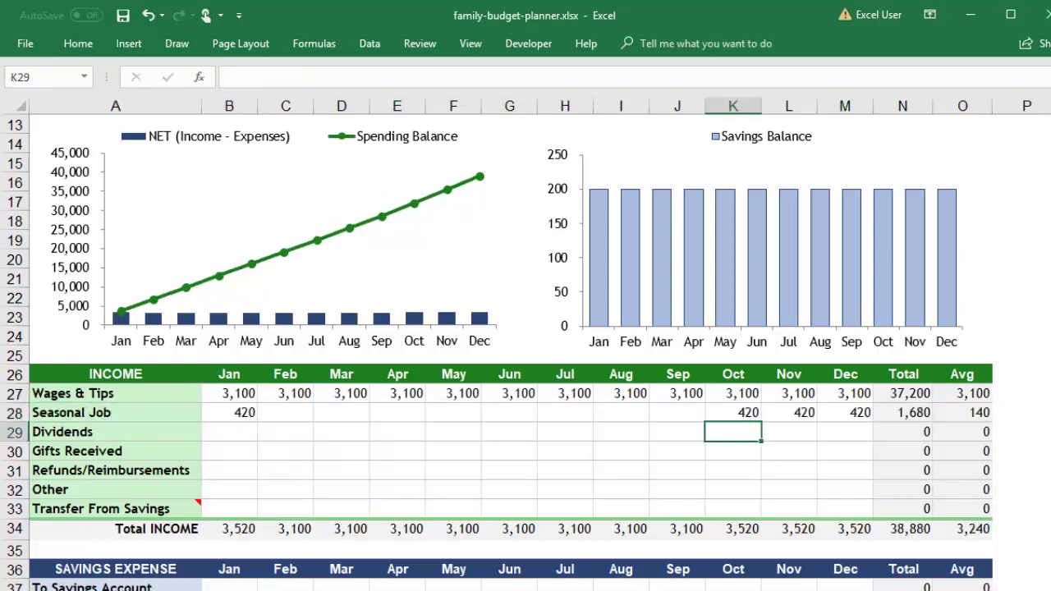
- Enter 150 in the Gifts Received row for both May and December
click(453, 451)
text(150)
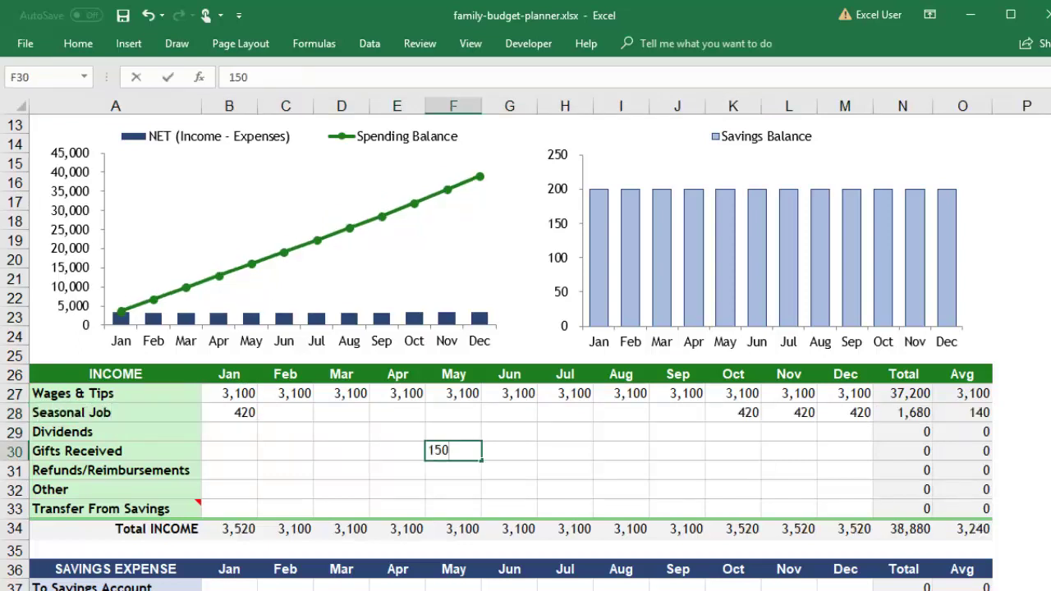
click(844, 450)
text(150)
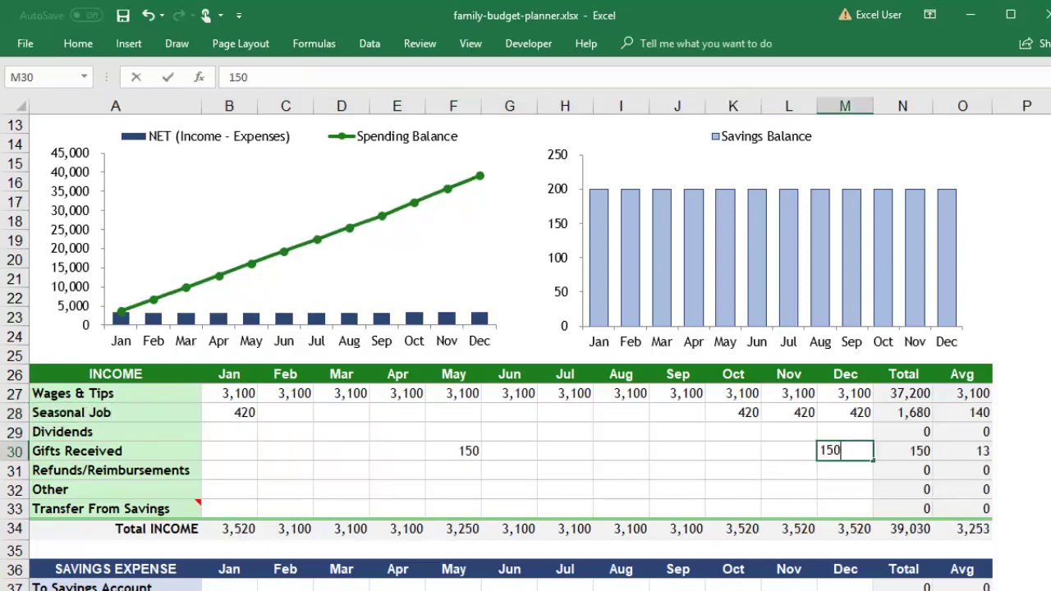
key(Return)
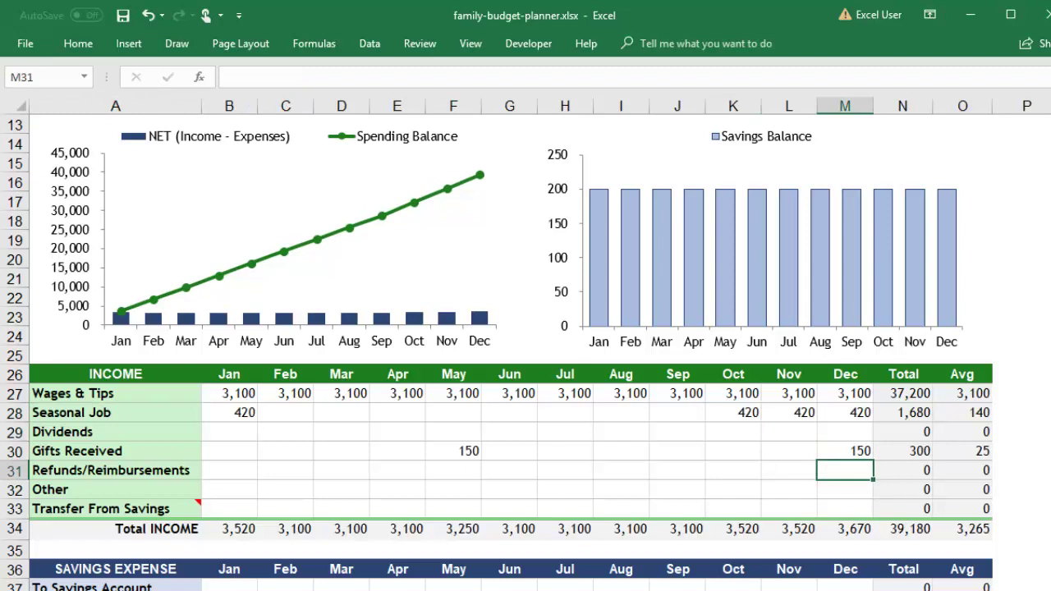
- Enter January savings expenses: To Savings Account 10, To Emergency Fund 120, To Retirement 30 and To Investments 20
scroll(497, 352, down, 6)
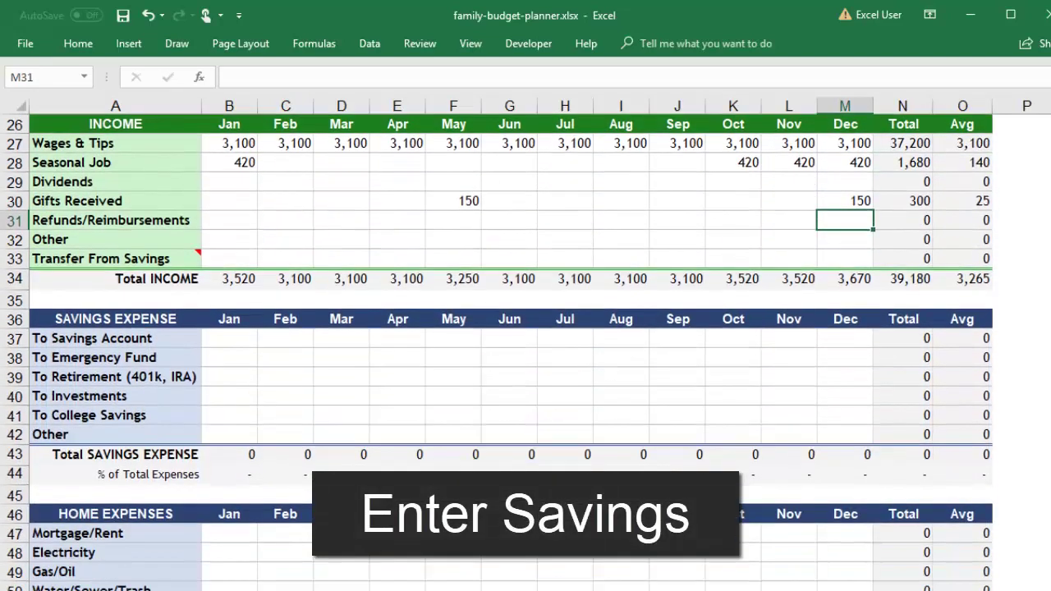
scroll(497, 352, down, 1)
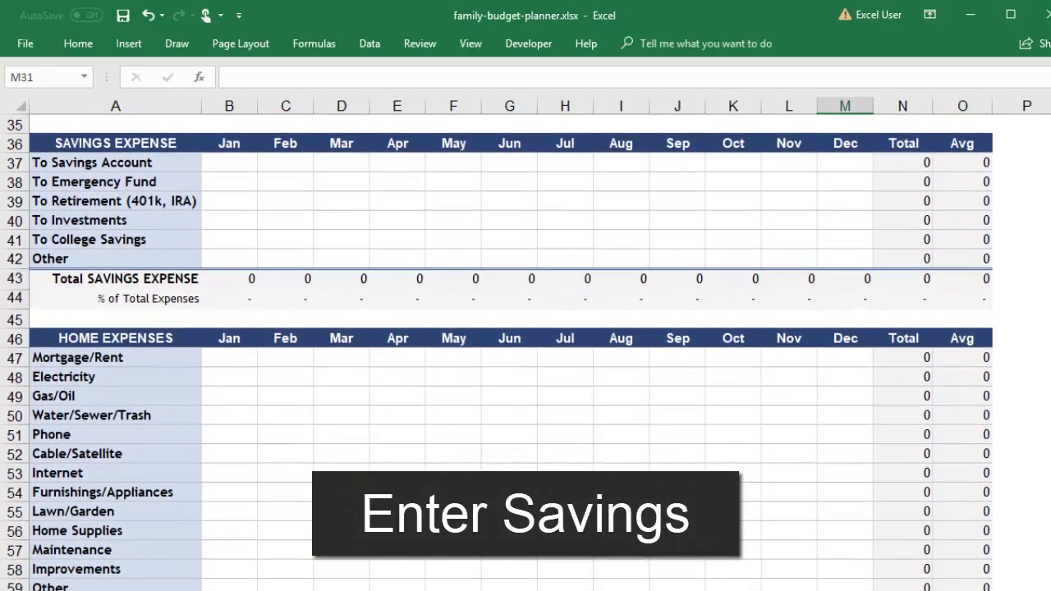
click(229, 163)
text(10)
key(Return)
text(120)
key(Return)
text(30)
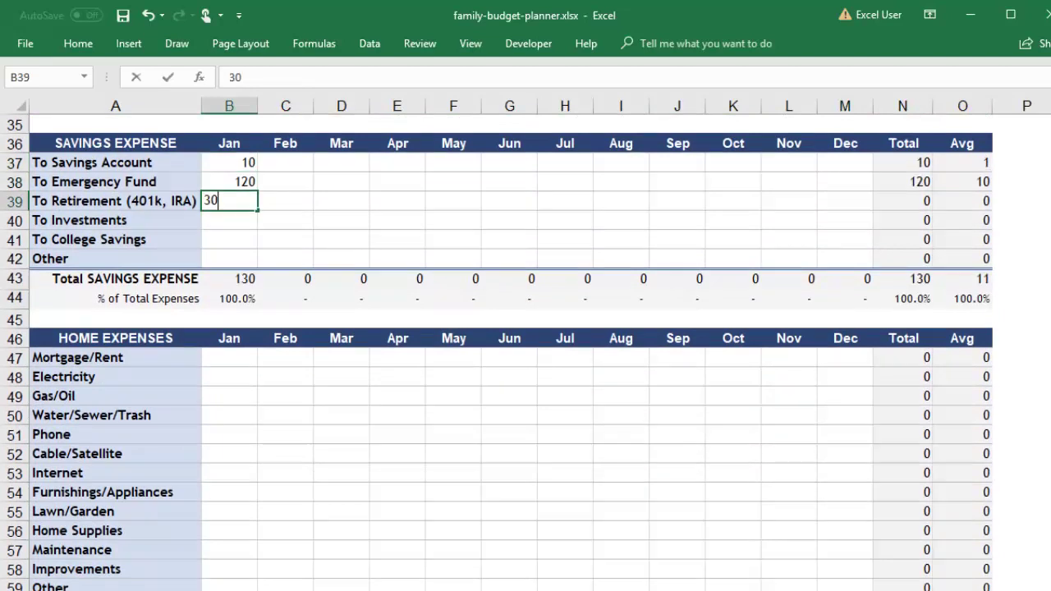
key(Return)
text(20)
key(Return)
- Copy the four January savings amounts across all months through December
drag(229, 162, 229, 220)
key(ctrl+c)
key(ctrl+shift+Right)
drag(902, 220, 845, 220)
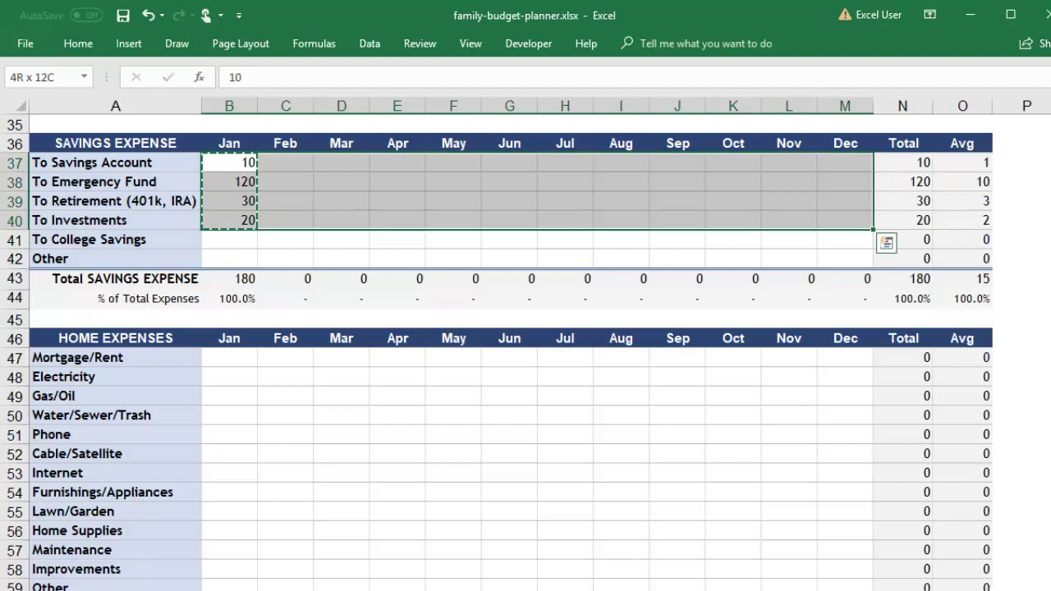
key(ctrl+v)
key(Escape)
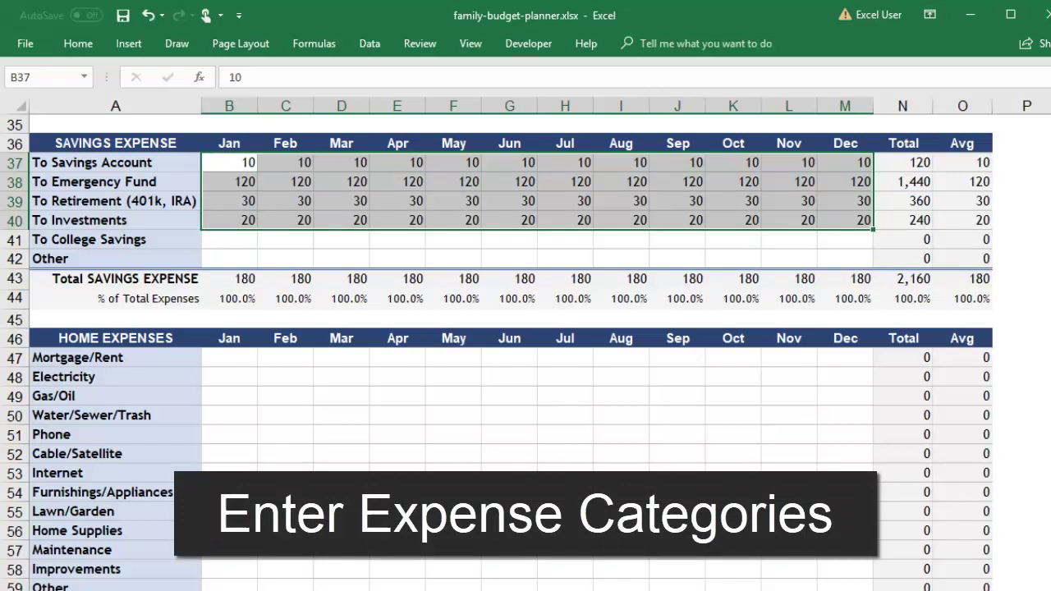
- Delete the Furnishings/Appliances and Lawn/Garden rows from Home Expenses
drag(12, 492, 12, 511)
right_click(16, 511)
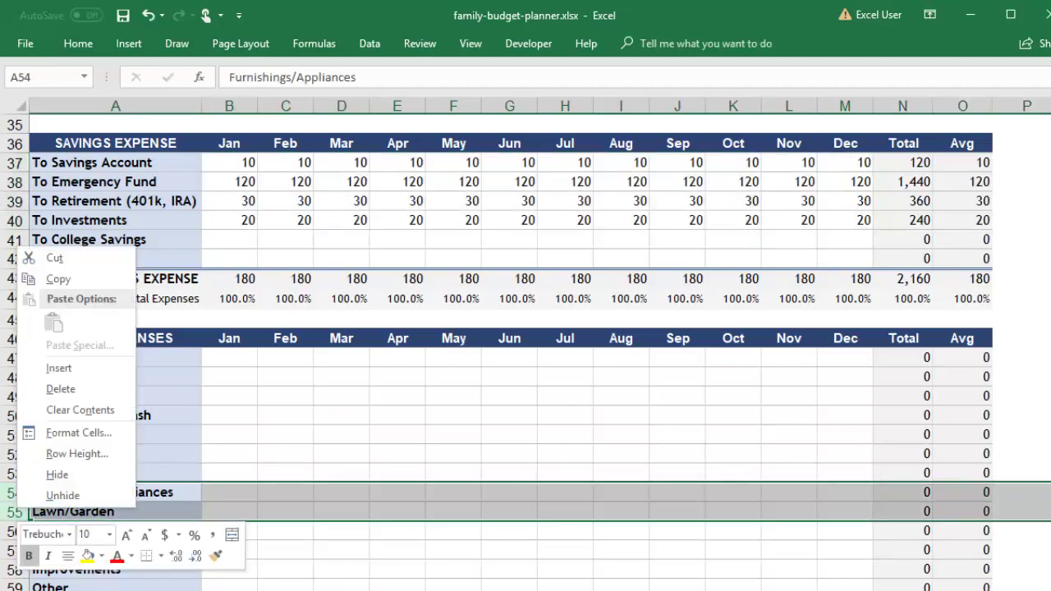
click(59, 388)
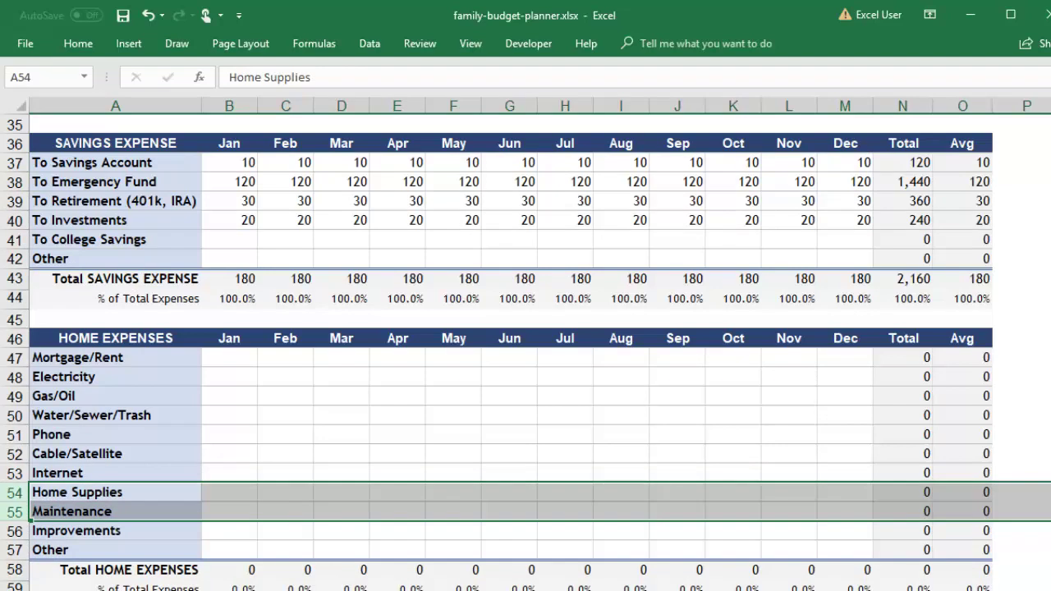
- Insert a copy of the Home Supplies row above itself and rename the new category Security Fee
click(13, 492)
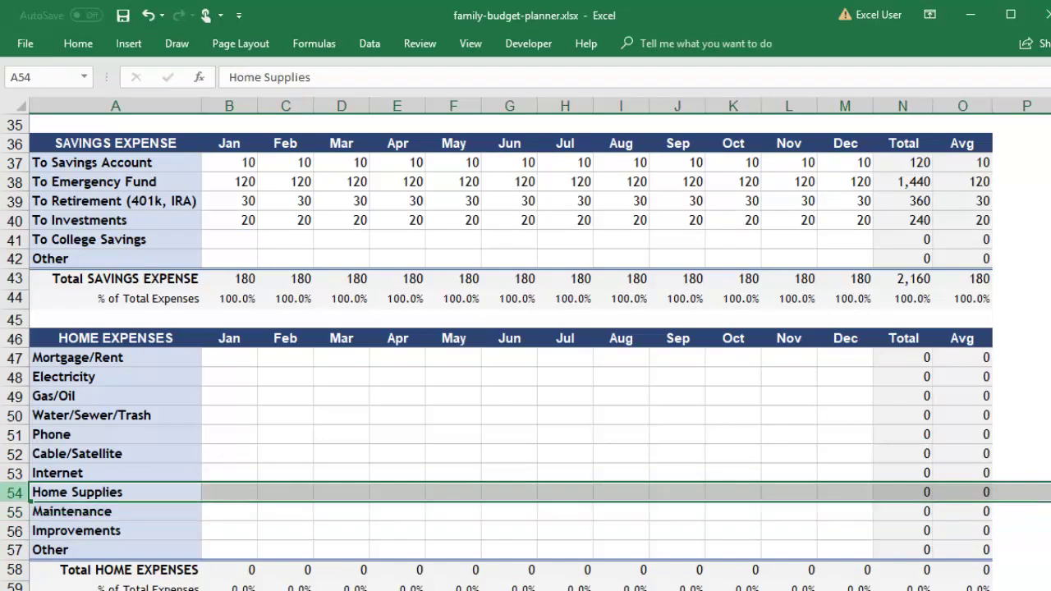
key(ctrl+c)
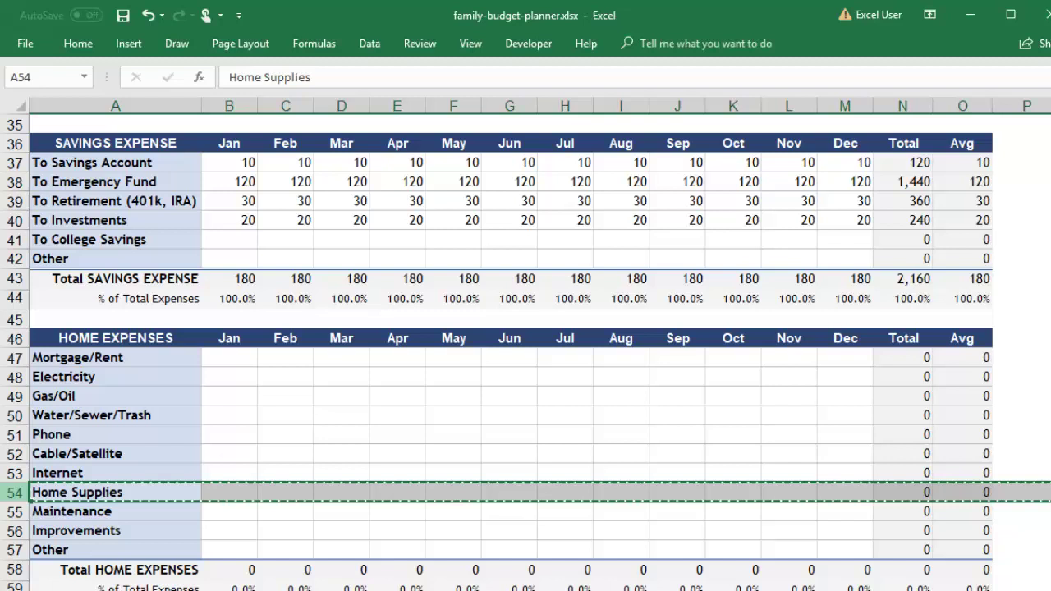
right_click(15, 492)
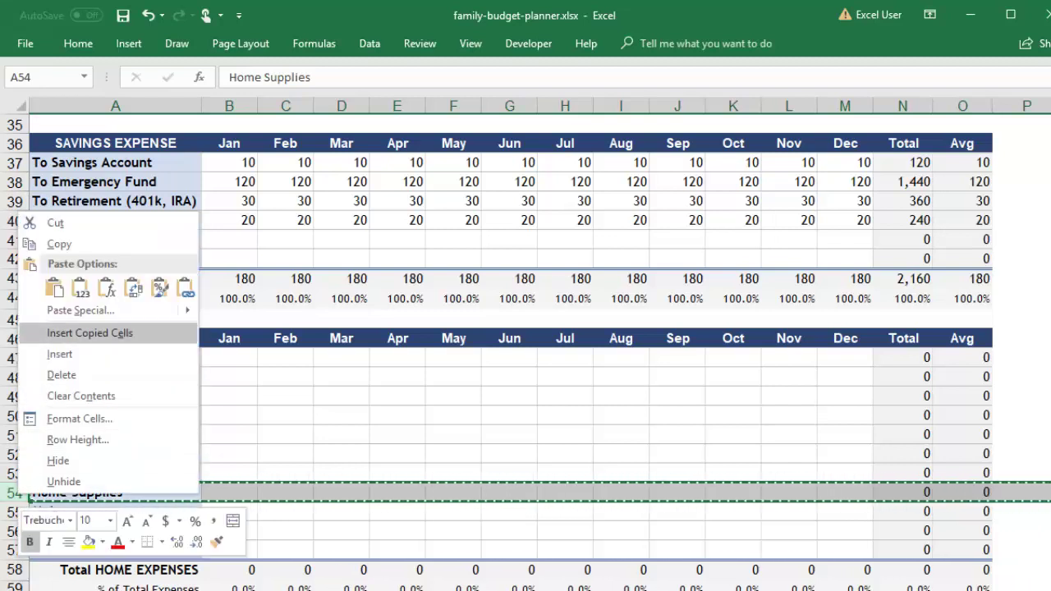
click(89, 333)
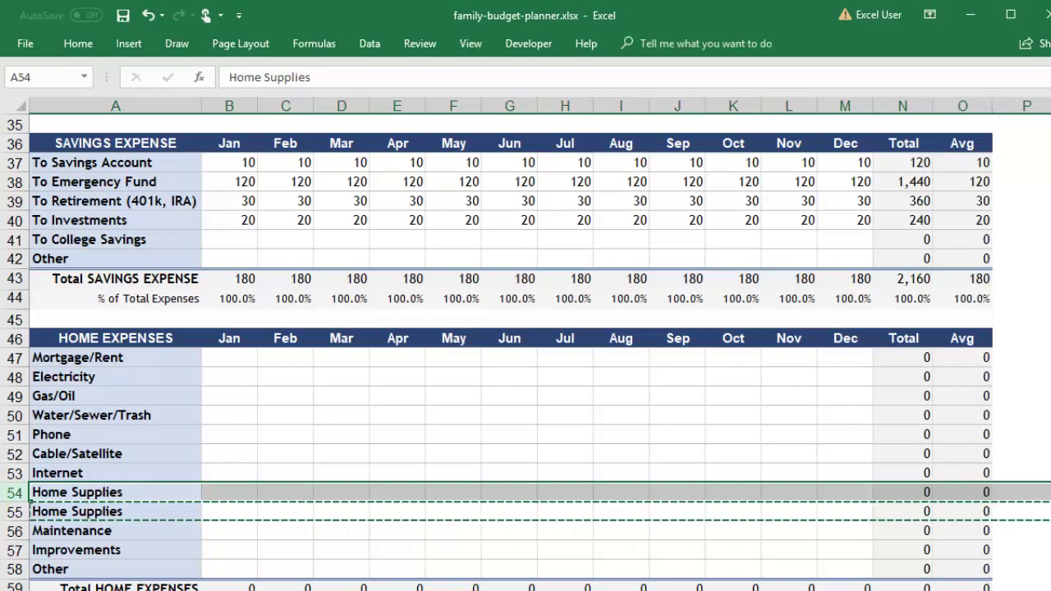
click(115, 492)
text(Security Fee)
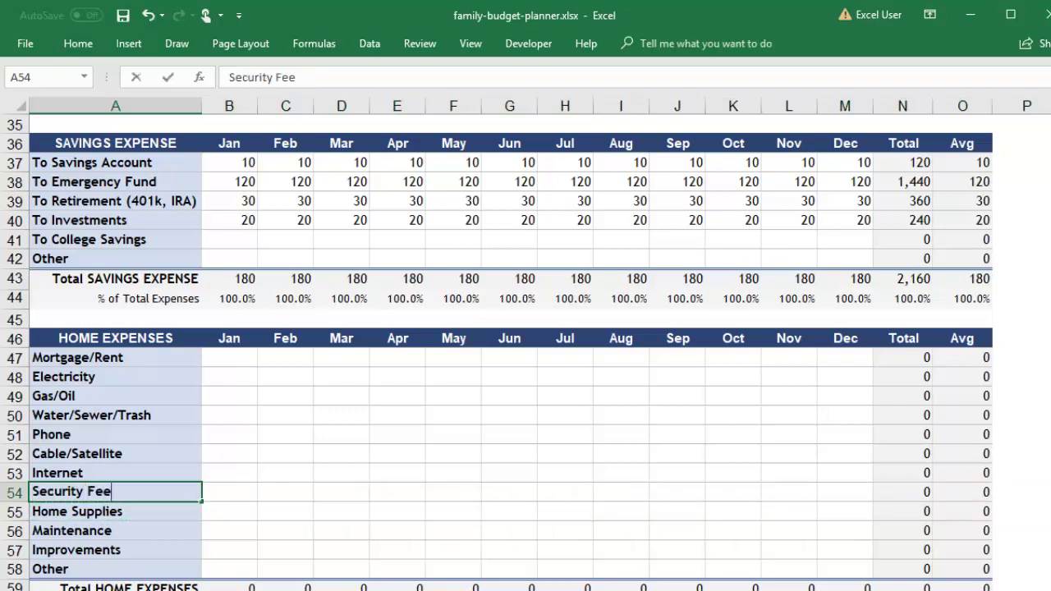
key(Tab)
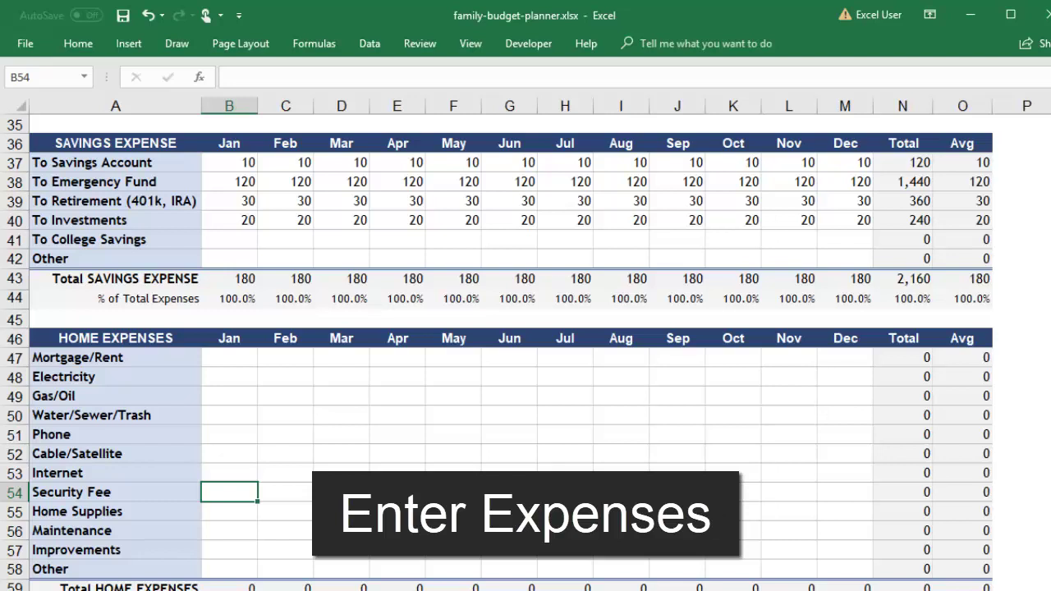
- Enter January home expenses: Mortgage/Rent 1350, Electricity 36, Water/Sewer/Trash 22 and Phone 60, leaving Gas/Oil blank
click(229, 357)
text(1350)
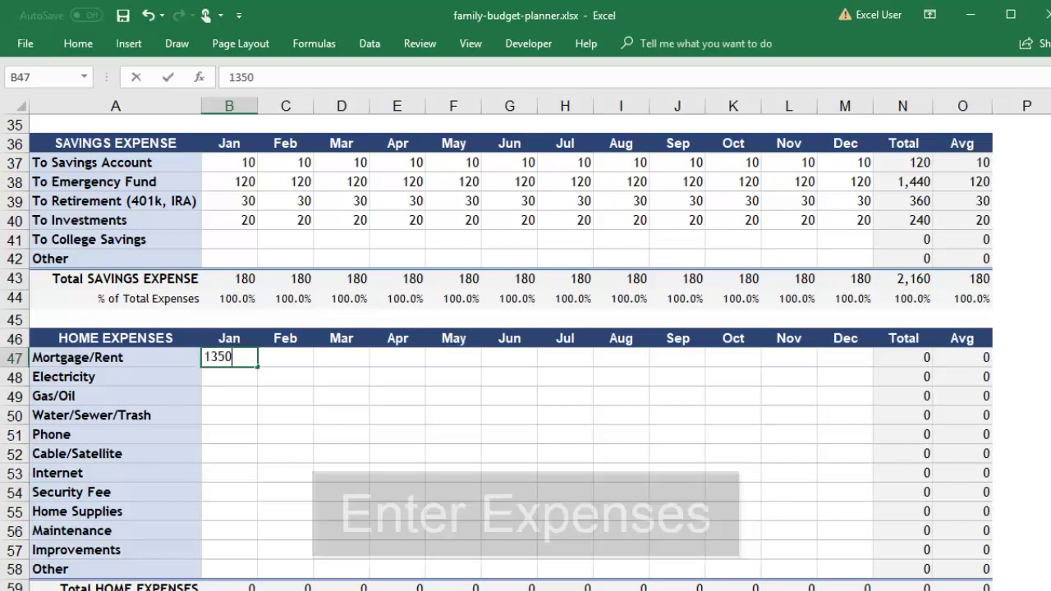
key(Return)
text(36)
key(Return)
key(Return)
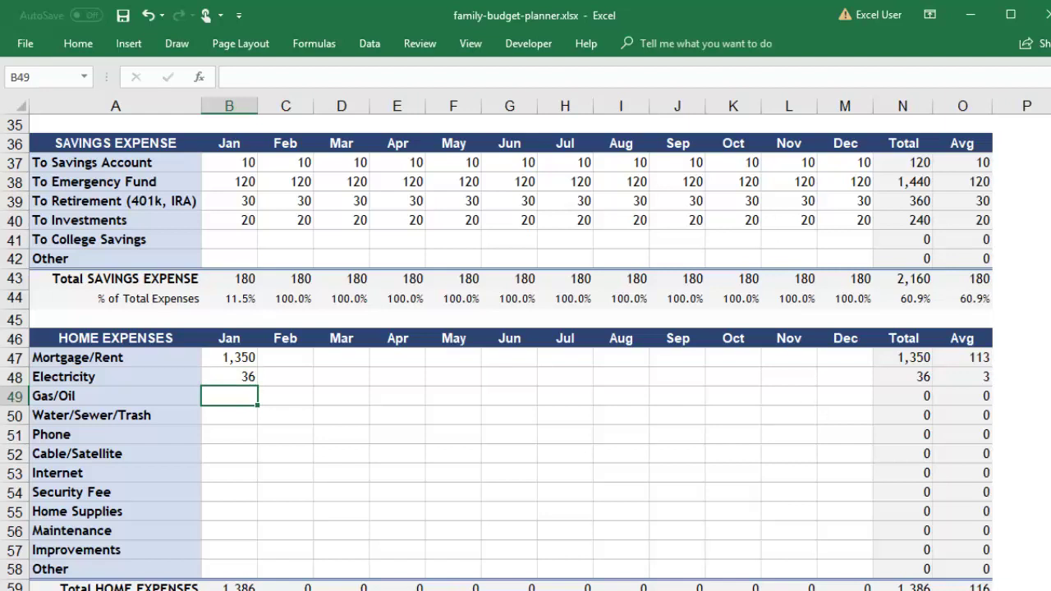
text(22)
key(Return)
text(60)
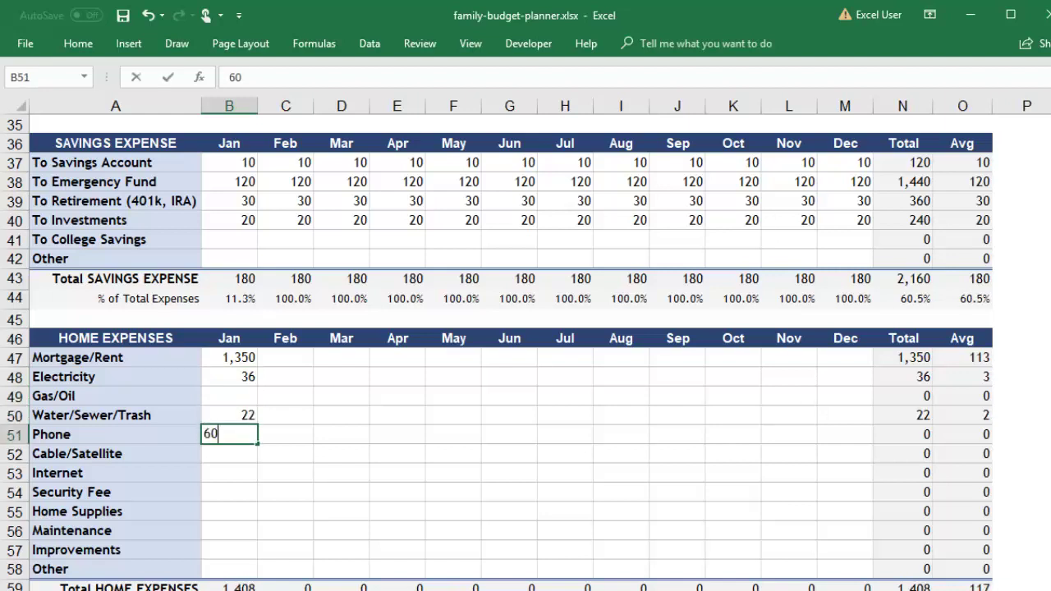
key(Return)
- Leave January Cable/Satellite blank and enter Internet 45, Security Fee 10 and Home Supplies 25
key(Return)
text(45)
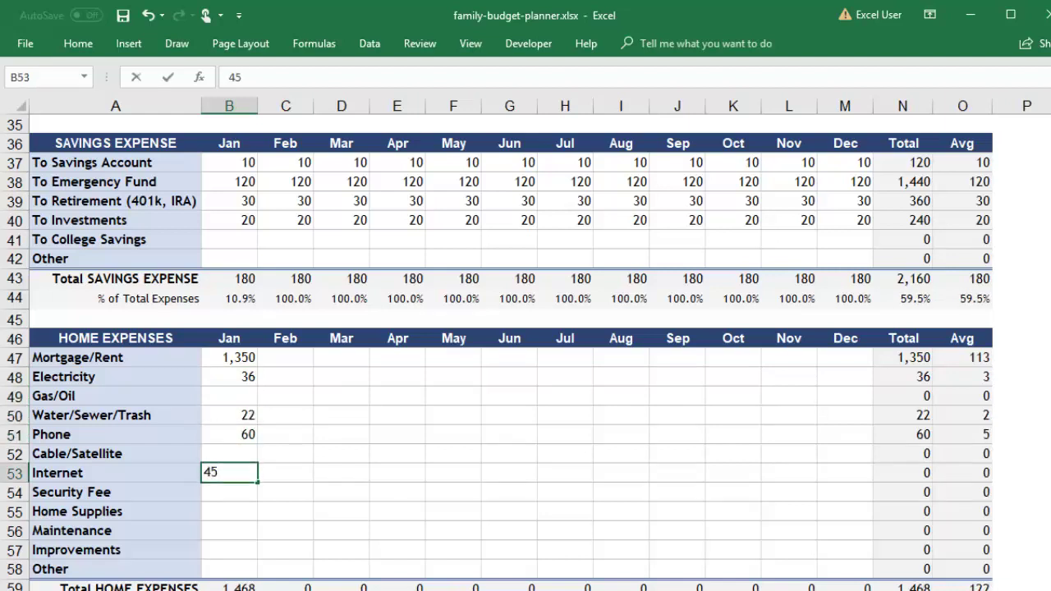
key(Return)
text(10)
key(Return)
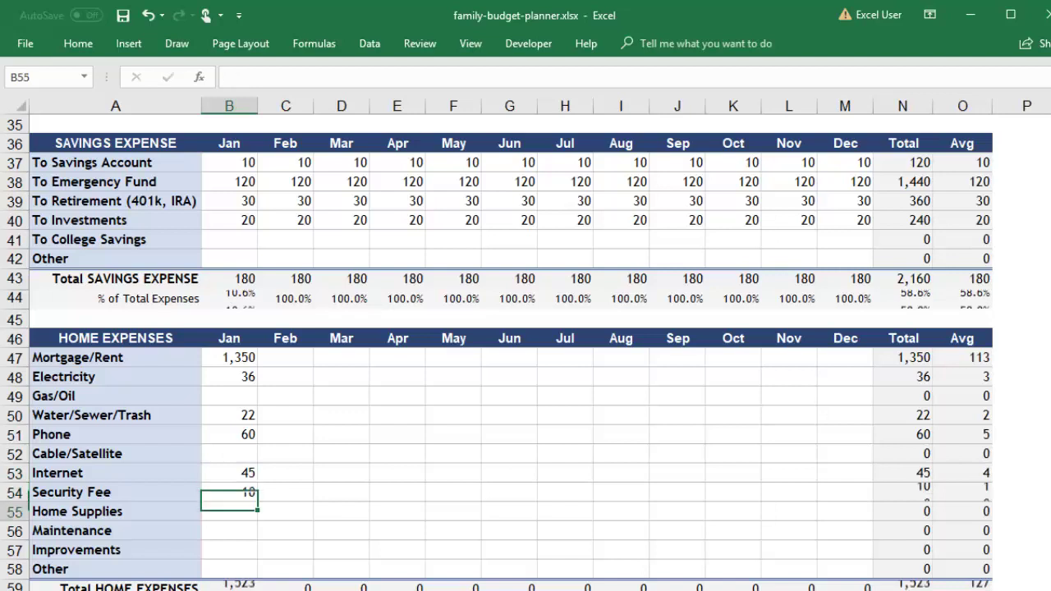
text(25)
key(Return)
- Copy the January home expenses from Mortgage/Rent to Home Supplies across all months through December
drag(229, 357, 229, 511)
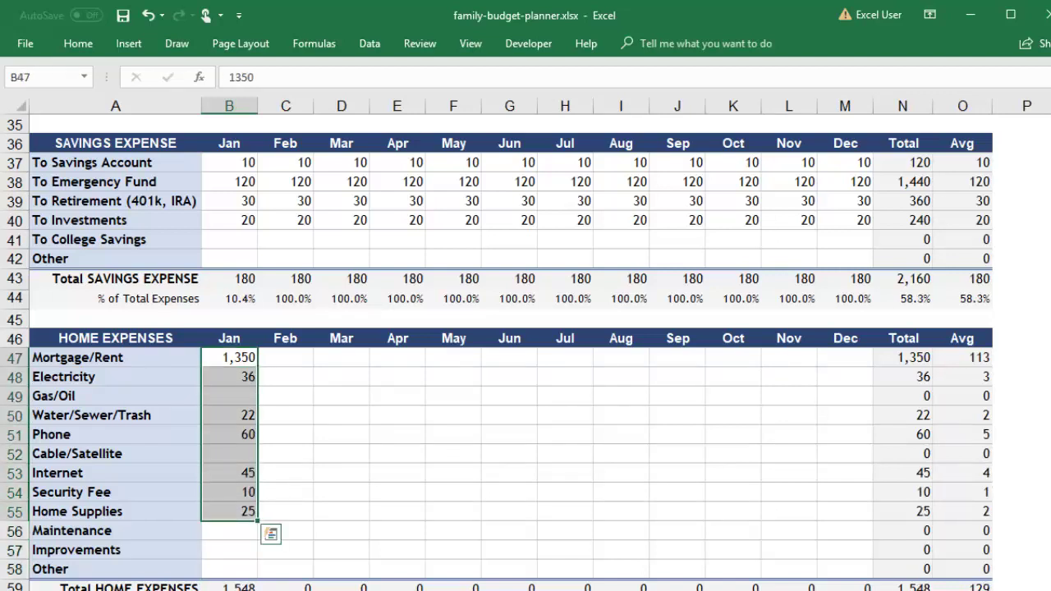
key(ctrl+c)
key(ctrl+shift+Right)
key(shift+Left)
key(ctrl+v)
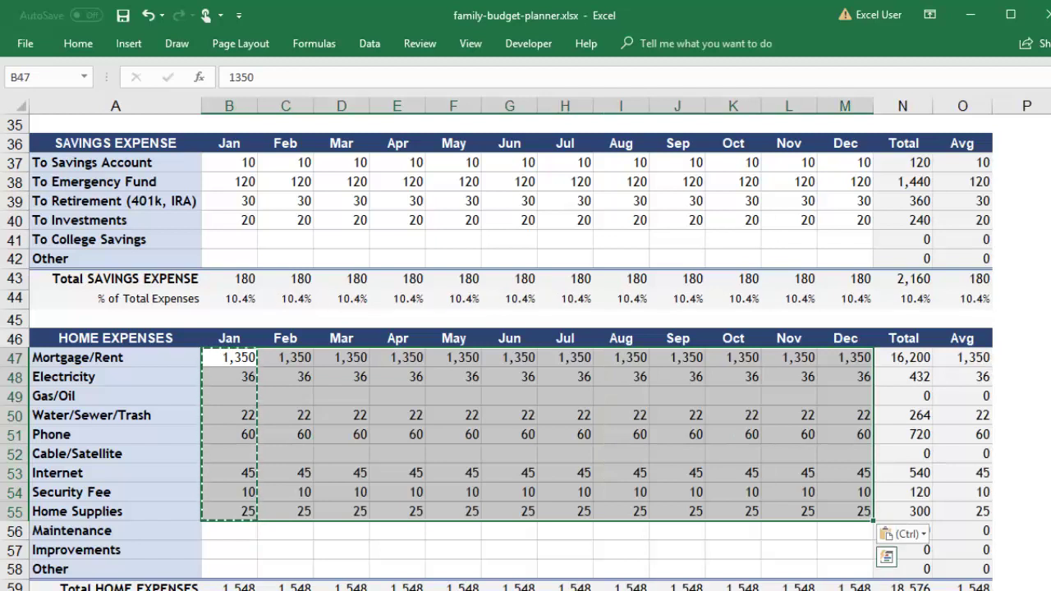
click(229, 549)
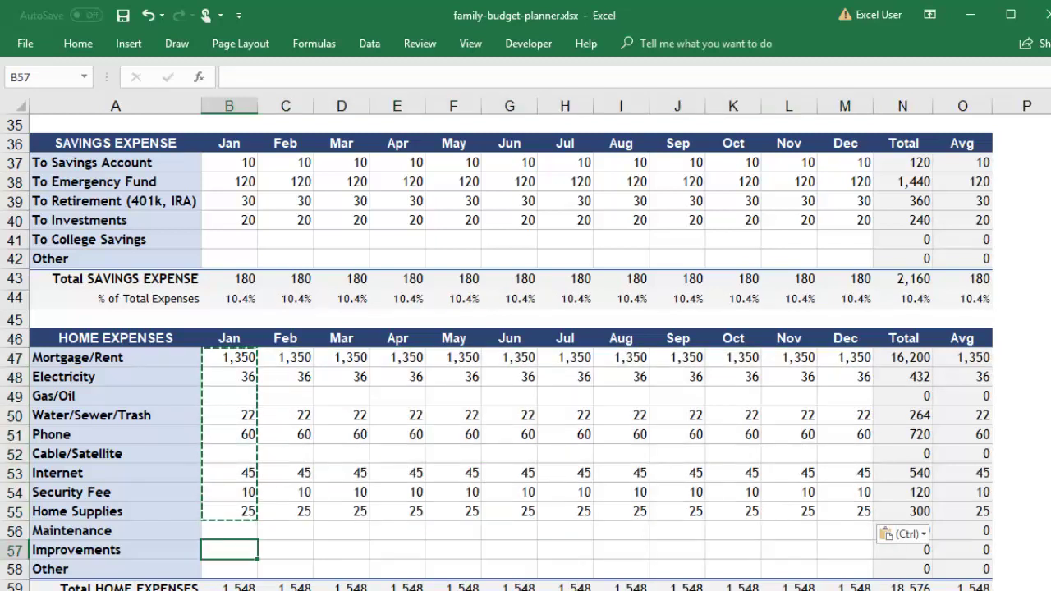
- Set the July Mortgage/Rent expense to 2930
drag(1050, 261, 1050, 132)
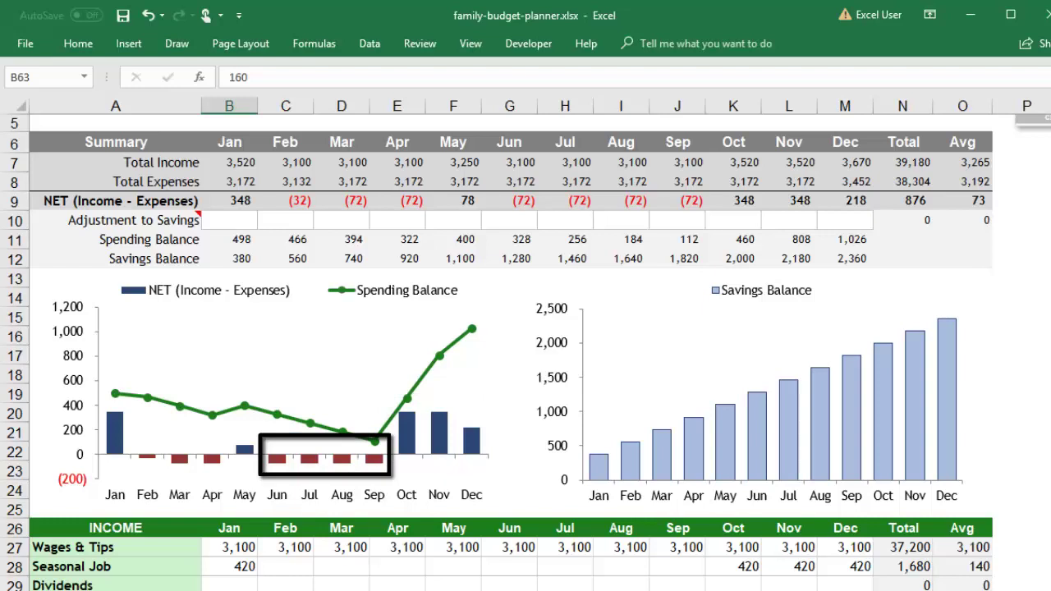
drag(1048, 122, 1048, 193)
scroll(526, 351, down, 1)
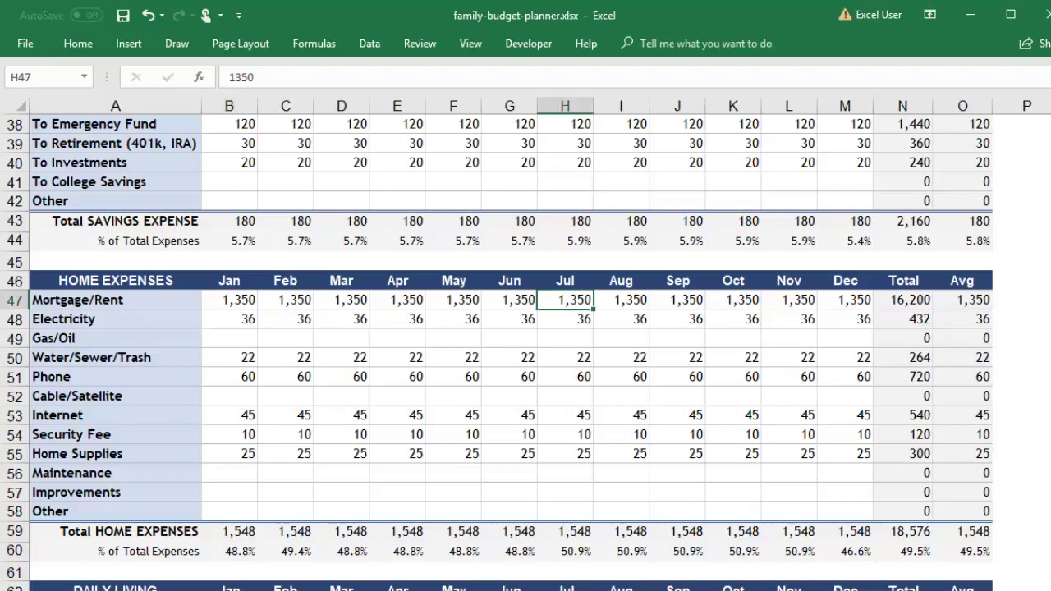
text(2930)
key(Tab)
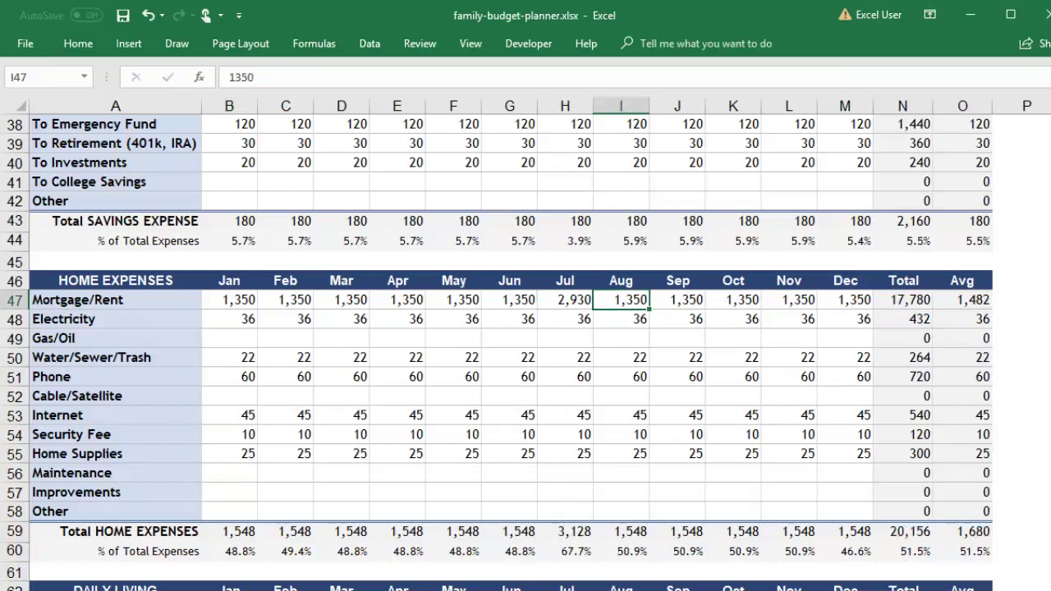
- Set Mortgage/Rent to 1465 for August through December and clear Electricity, Water/Sewer/Trash, Internet and Security Fee for July through December
text(1465)
key(ctrl+v)
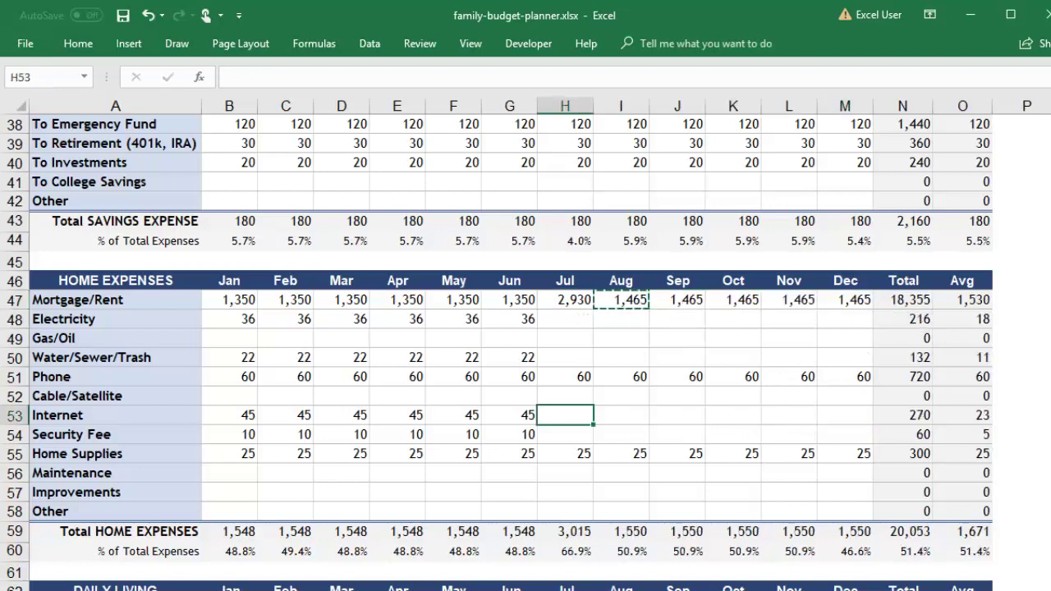
key(Escape)
- Set the July through December Transportation Fuel expense to 45 and the Auto insurance expense to 95
scroll(526, 353, down, 8)
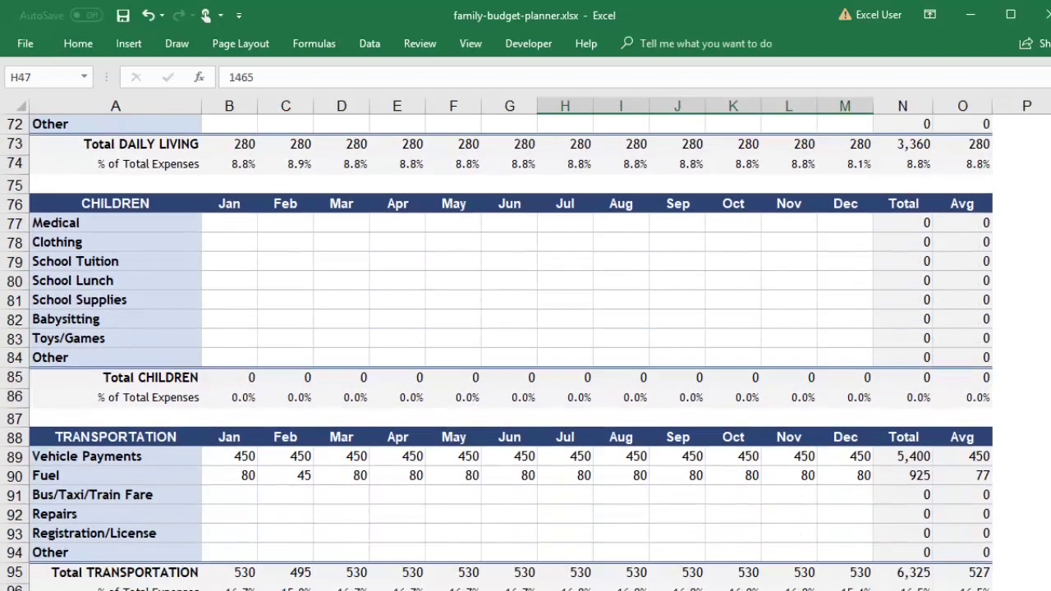
click(564, 200)
text(45)
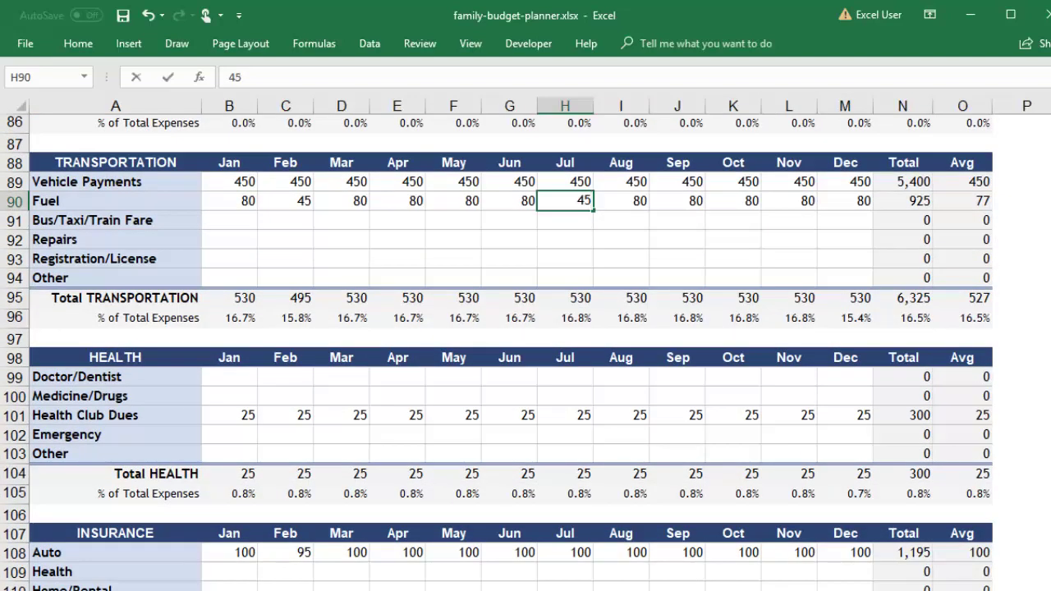
key(ctrl+v)
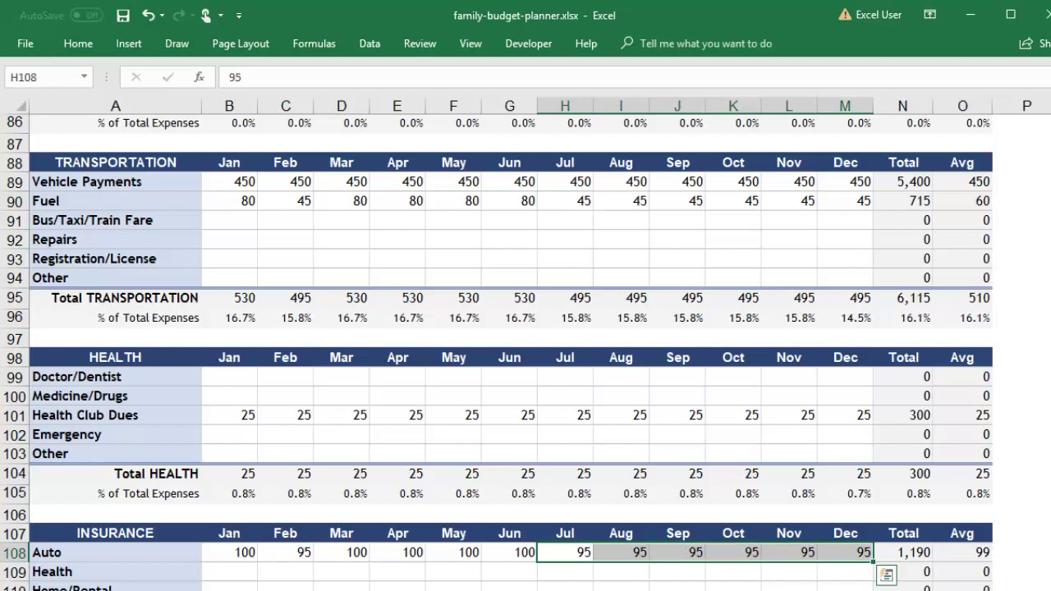
click(564, 552)
key(Escape)
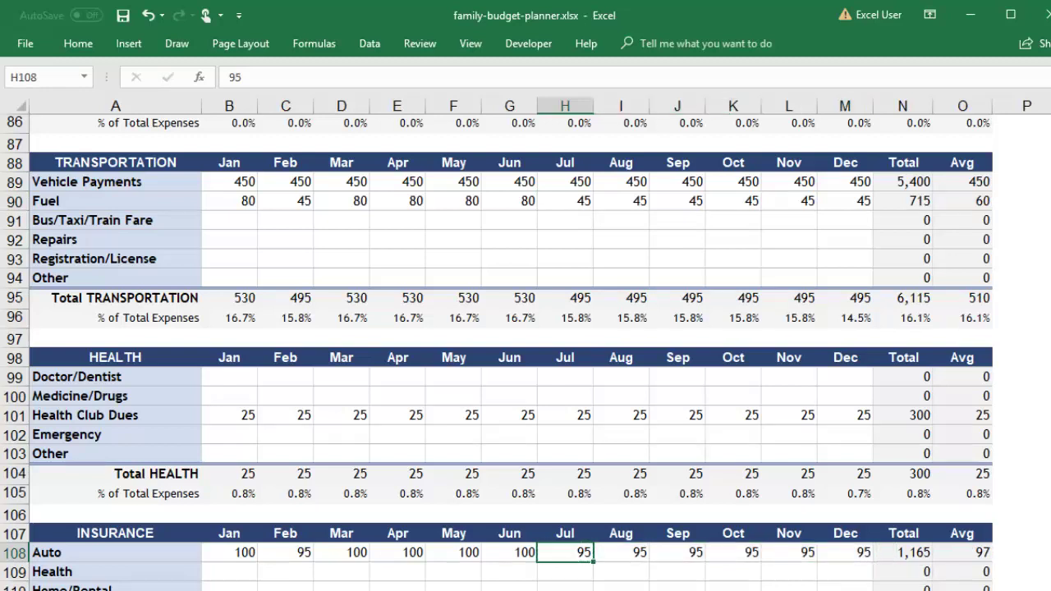
- Review the monthly NET and Spending Balance figures in the budget Summary
drag(1049, 343, 1050, 131)
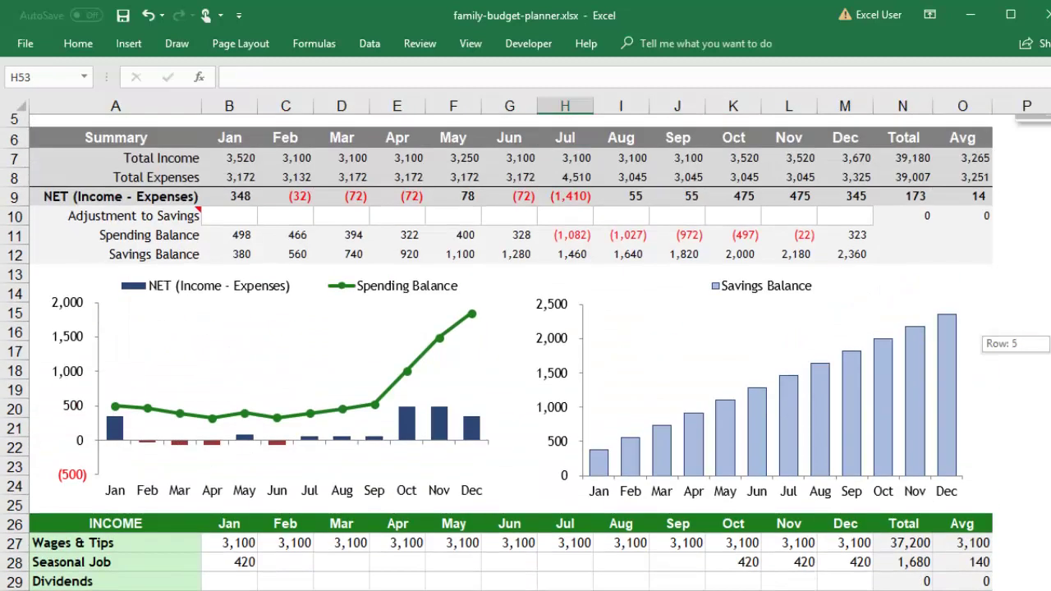